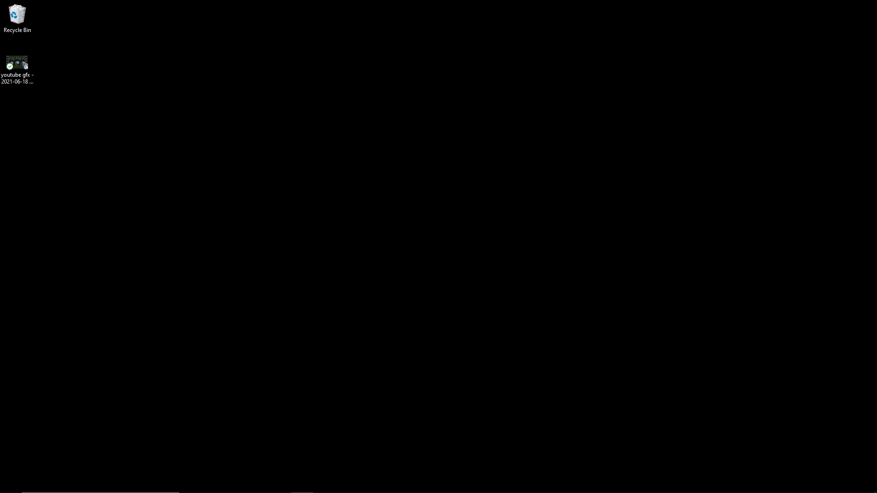
# Bring up the Chrome window maximized and play the "4K Psychedelic Animated Graphics - 2 Hours!" YouTube video in full screen.
pyautogui.moveTo(486, 0); pyautogui.dragTo(583, 70)
pyautogui.doubleClick(582, 69)
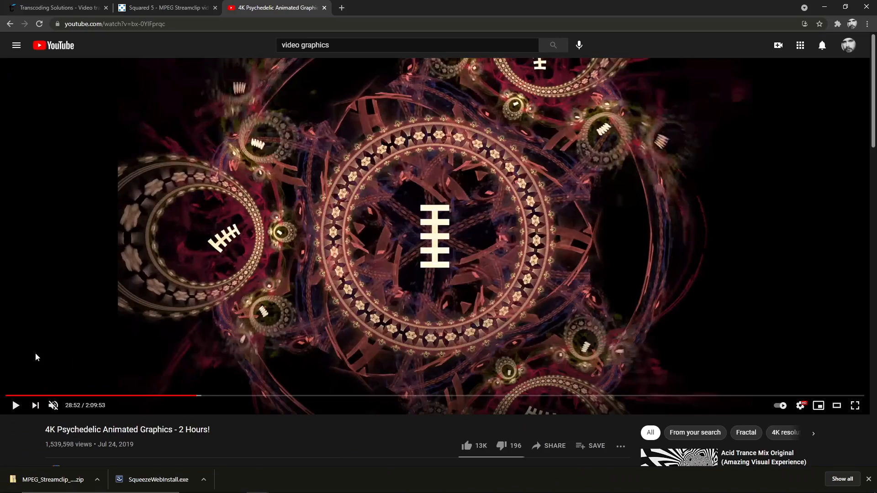
pyautogui.click(14, 407)
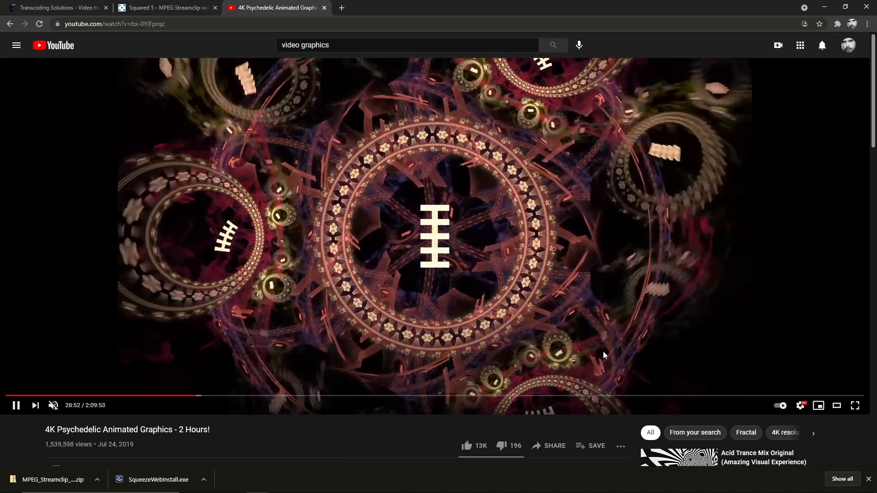
pyautogui.click(854, 411)
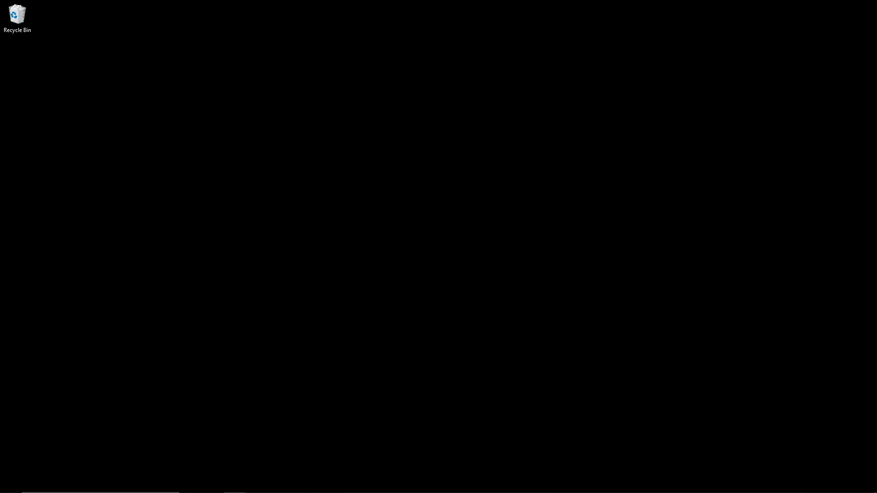
# Bring the Captures folder window onto the main display and select the recording "youtube gfx for encode.mkv".
pyautogui.moveTo(543, 0); pyautogui.dragTo(499, 98)
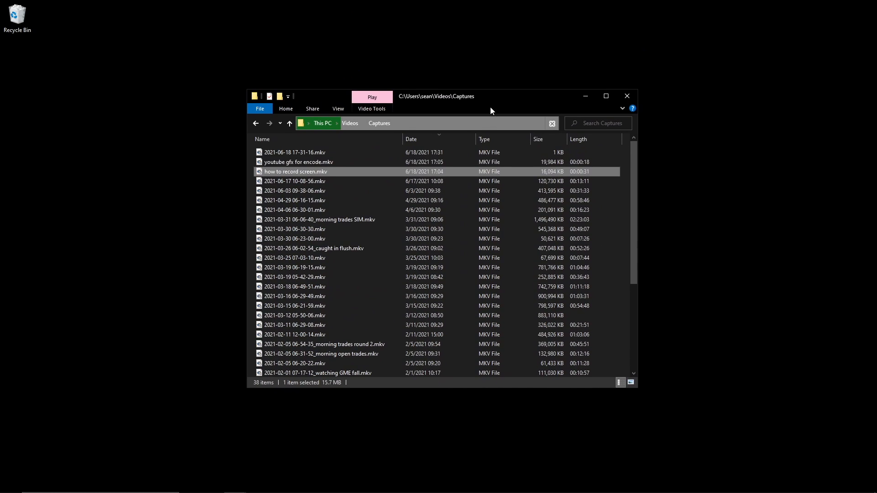
pyautogui.click(286, 160)
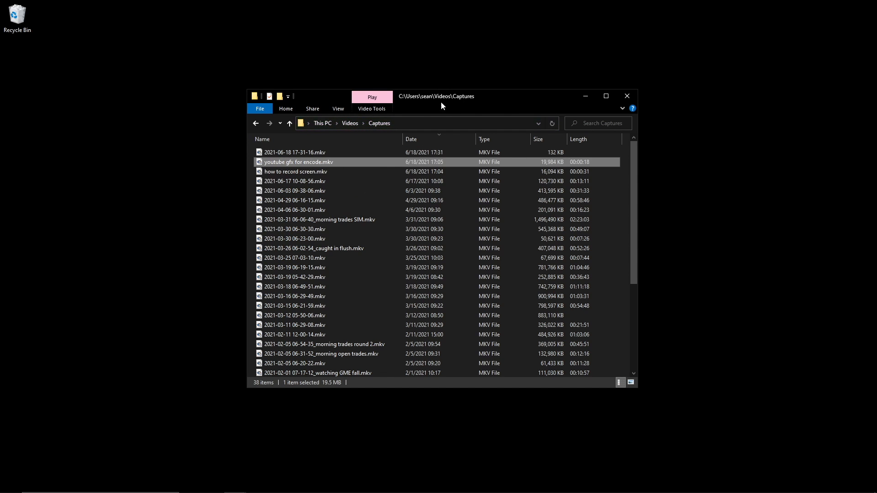
pyautogui.moveTo(495, 94); pyautogui.dragTo(311, 134)
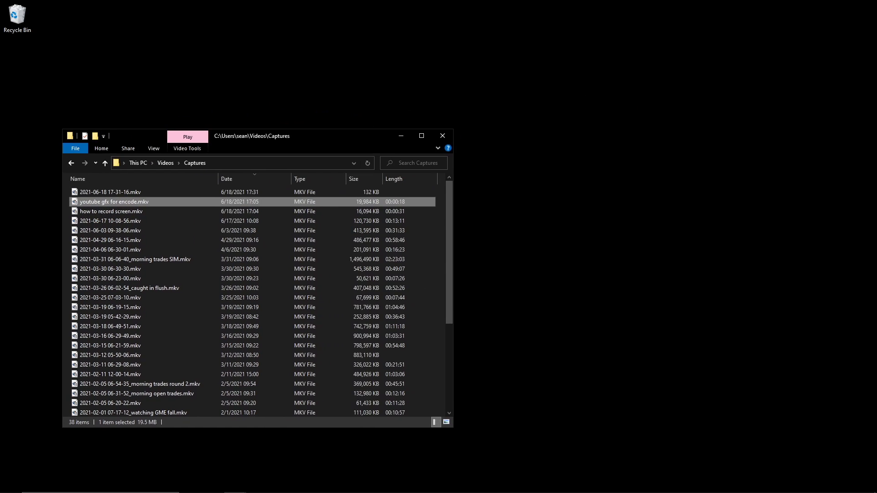
# Bring the OBS window beside the Captures folder and open its Remux Recordings tool.
pyautogui.moveTo(554, 1); pyautogui.dragTo(657, 147)
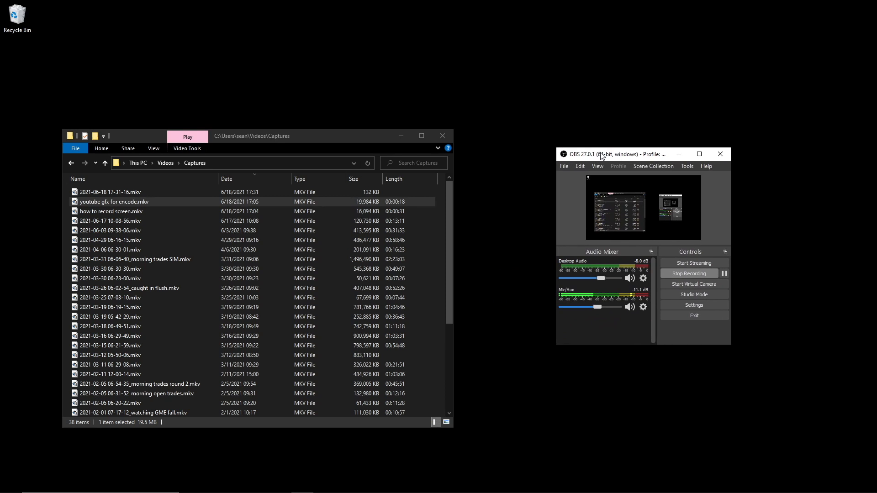
pyautogui.click(564, 167)
pyautogui.click(598, 145)
pyautogui.click(569, 166)
pyautogui.click(569, 166)
pyautogui.click(569, 187)
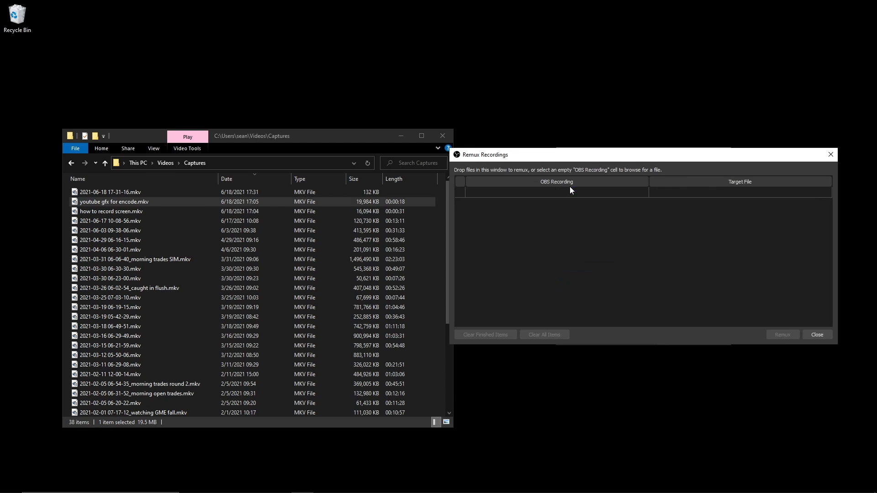
# Add "youtube gfx for encode.mkv" from the Captures folder as the recording to remux.
pyautogui.click(629, 191)
pyautogui.click(640, 192)
pyautogui.moveTo(524, 90); pyautogui.dragTo(530, 90)
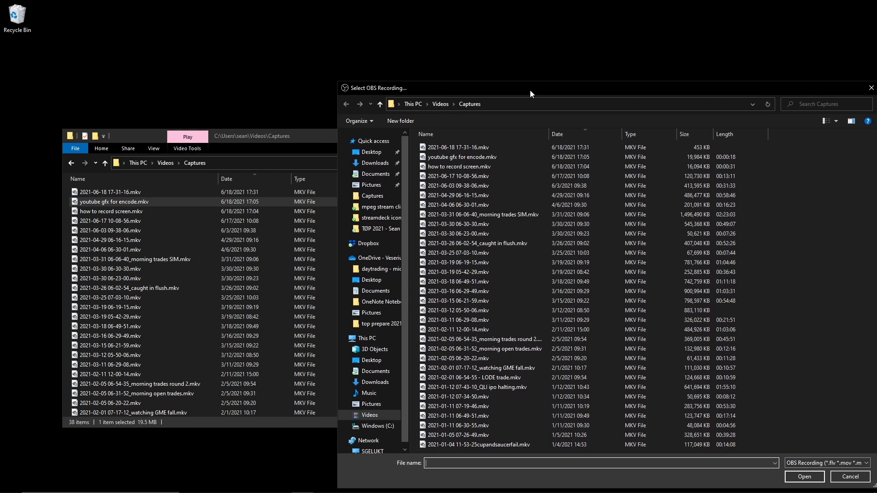
pyautogui.click(470, 157)
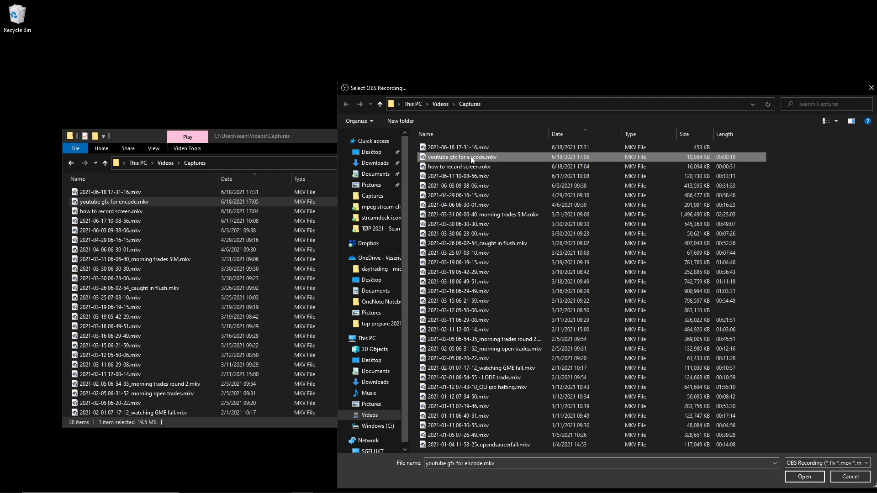
pyautogui.click(811, 480)
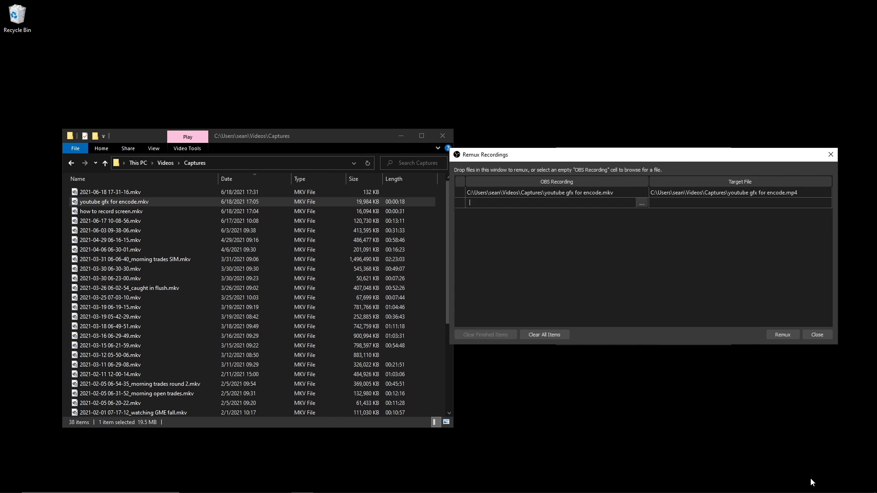
# Set the target to "youtube gfx for encode.mp4" on the Desktop, remux the recording, and put OBS away.
pyautogui.click(727, 190)
pyautogui.click(823, 195)
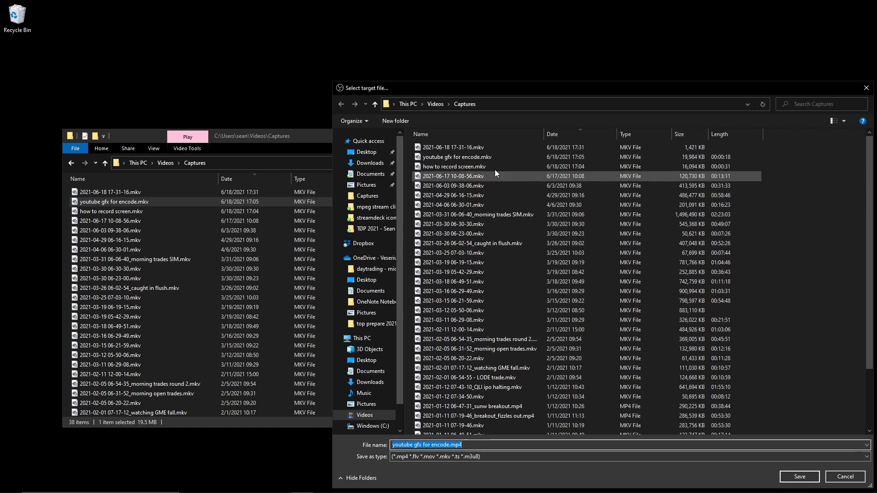
pyautogui.click(366, 152)
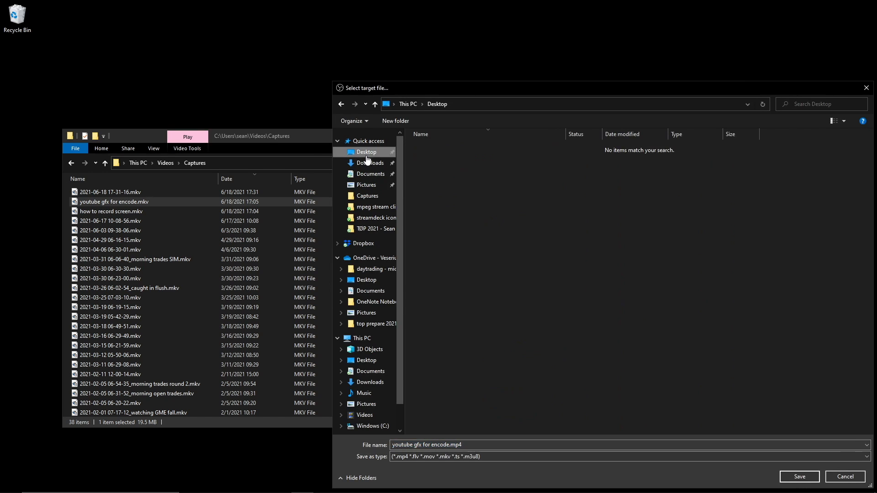
pyautogui.click(798, 477)
pyautogui.click(775, 337)
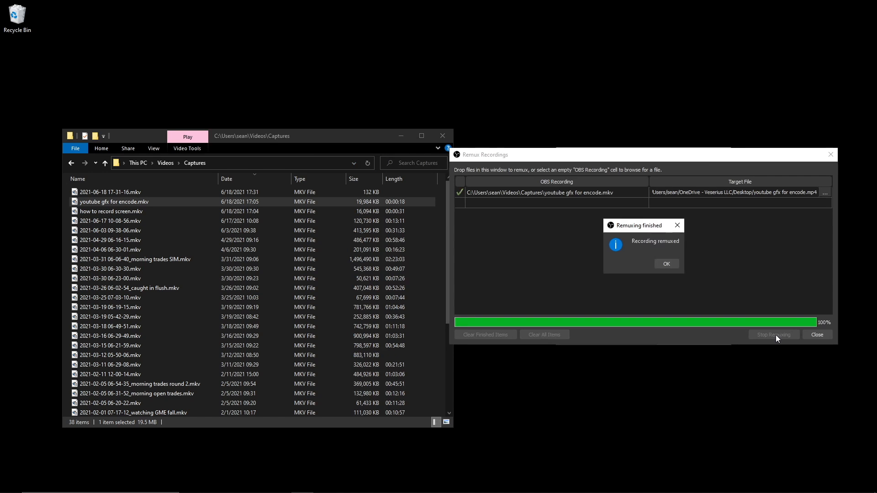
pyautogui.click(669, 261)
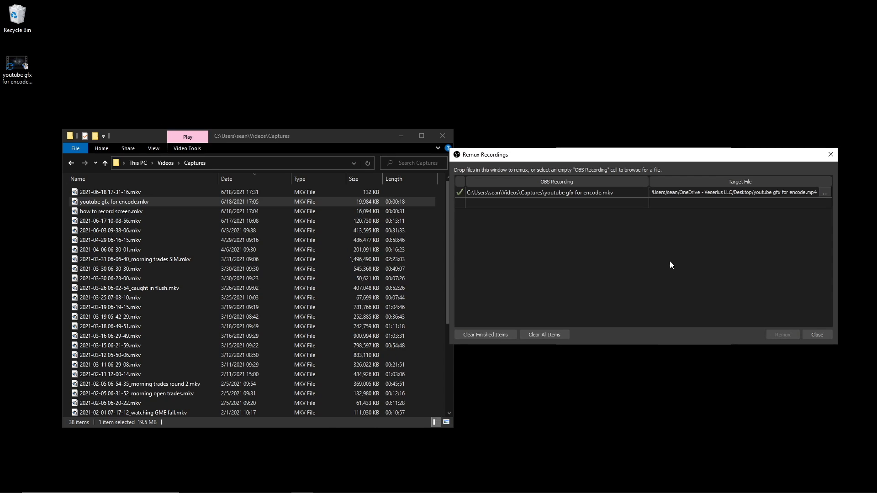
pyautogui.click(823, 333)
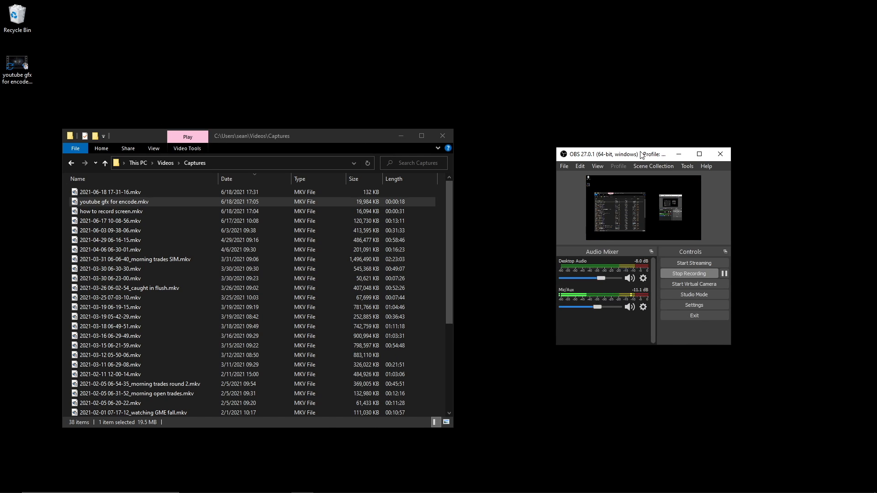
pyautogui.moveTo(640, 152); pyautogui.dragTo(876, 91)
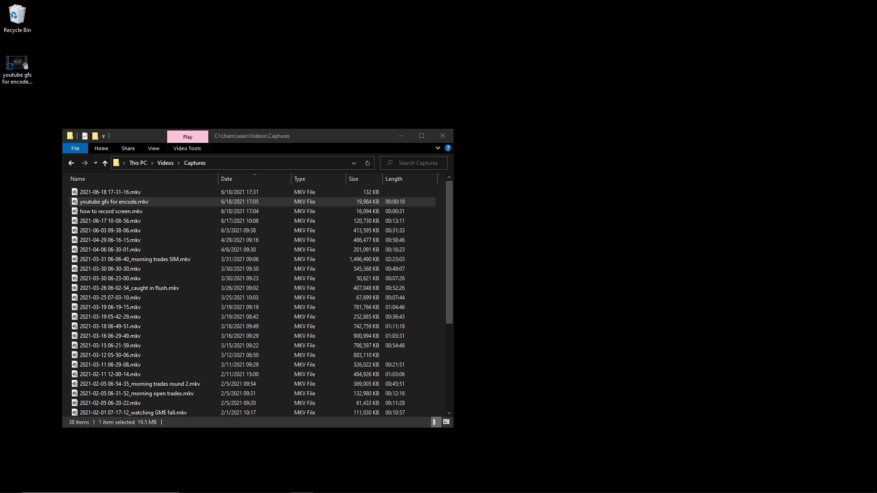
# Play "youtube gfx for encode.mp4" from the desktop to check it, then clear the player and folder windows away.
pyautogui.moveTo(282, 135); pyautogui.dragTo(577, 101)
pyautogui.click(17, 65)
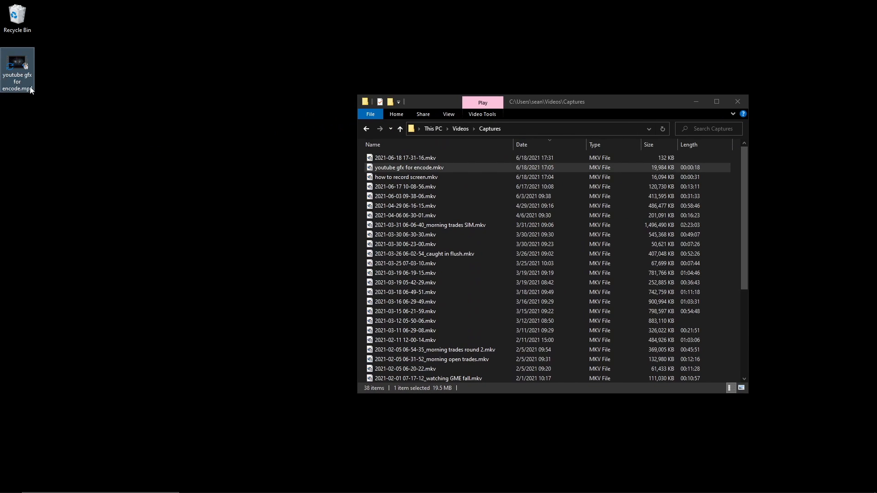
pyautogui.doubleClick(9, 59)
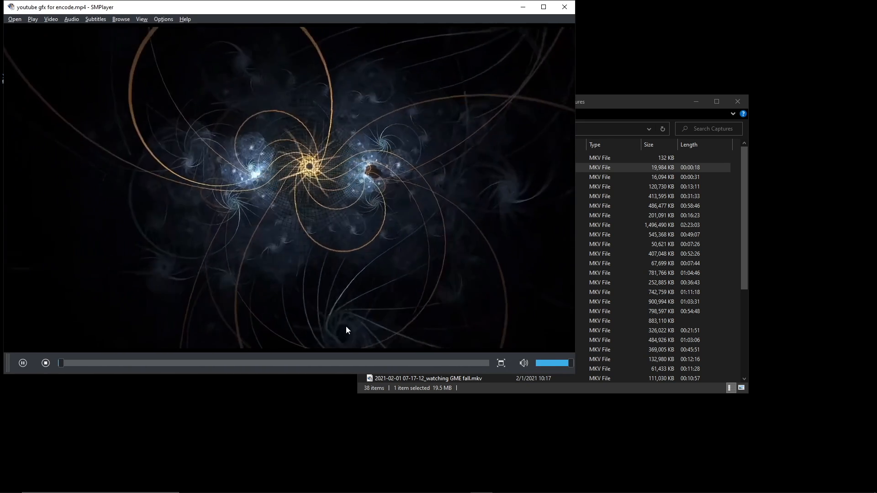
pyautogui.click(565, 7)
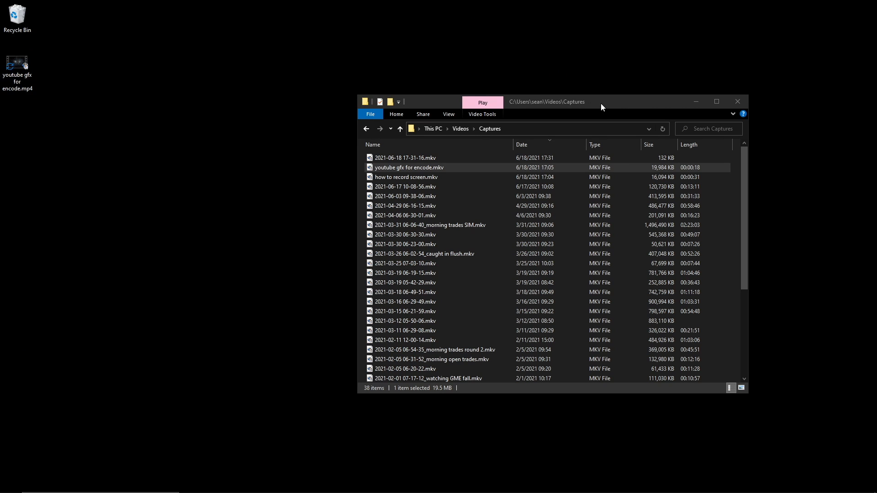
pyautogui.moveTo(600, 103); pyautogui.dragTo(626, 0)
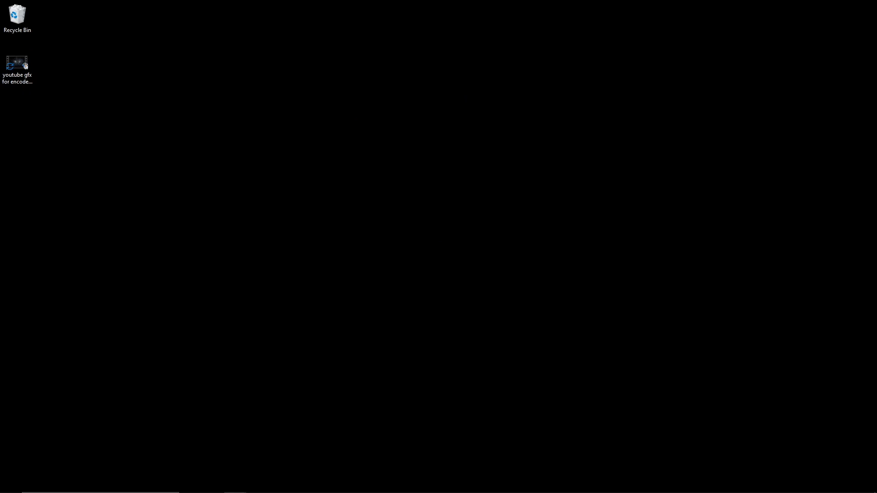
# Bring MPEG Streamclip onto the main display and open "youtube gfx for encode.mp4" from the Desktop in it.
pyautogui.moveTo(356, 0); pyautogui.dragTo(295, 109)
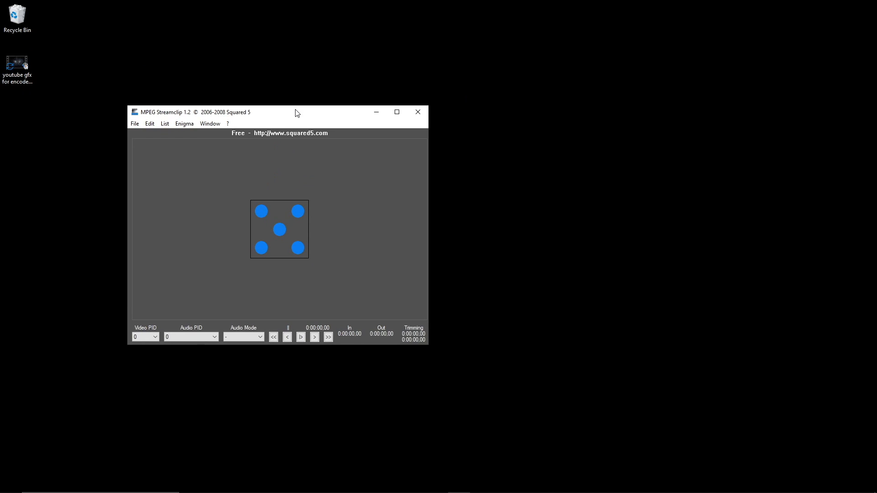
pyautogui.click(133, 126)
pyautogui.click(143, 131)
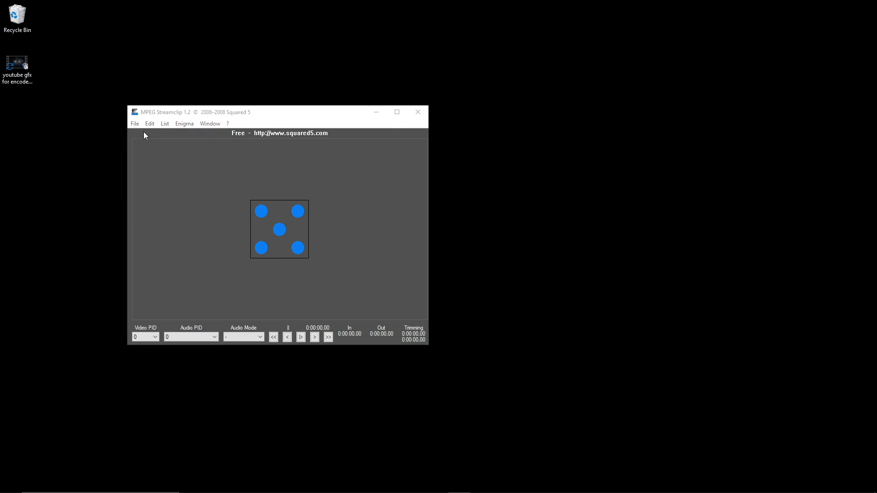
pyautogui.click(232, 209)
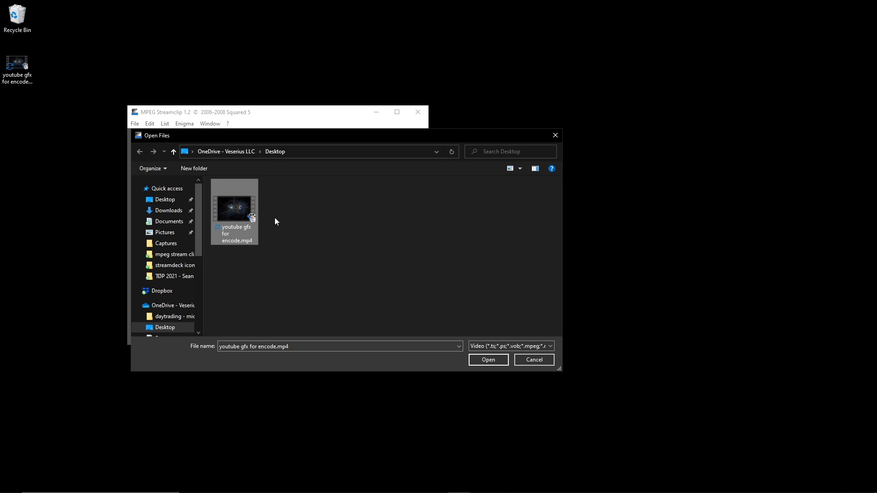
pyautogui.moveTo(285, 135); pyautogui.dragTo(415, 148)
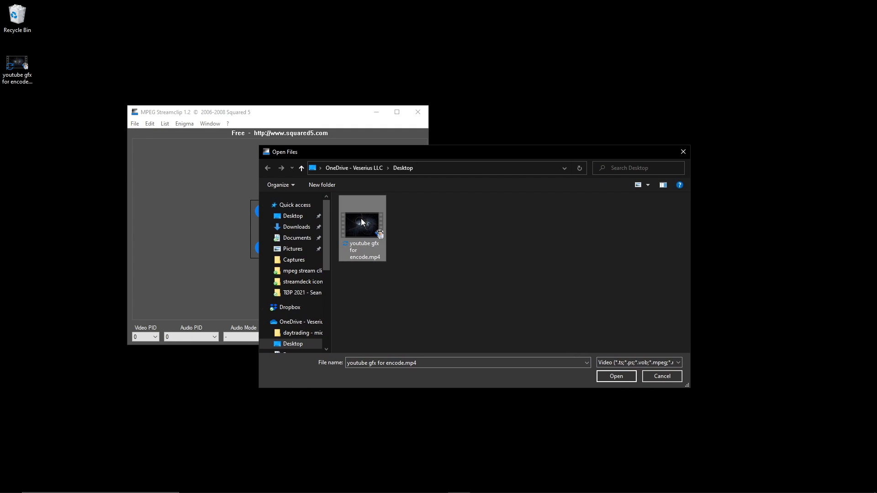
pyautogui.click(616, 376)
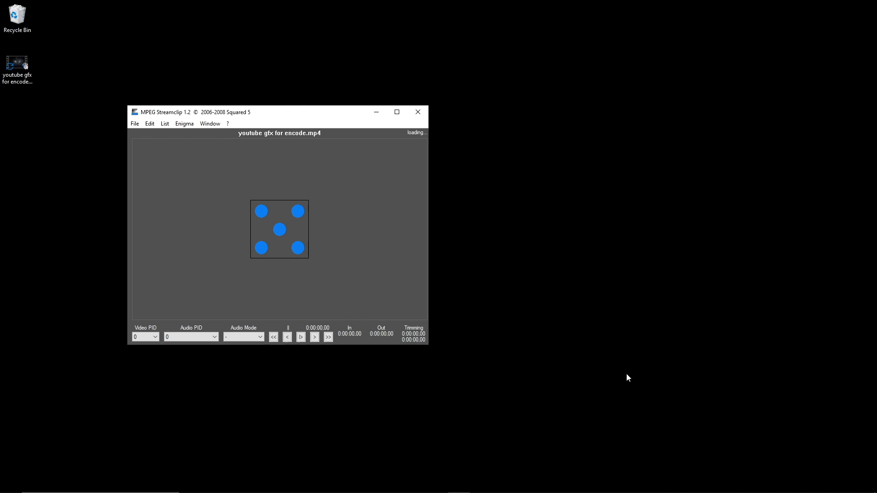
pyautogui.moveTo(151, 312)
pyautogui.mouseDown()
pyautogui.moveTo(161, 314)
pyautogui.moveTo(145, 314)
pyautogui.mouseUp()
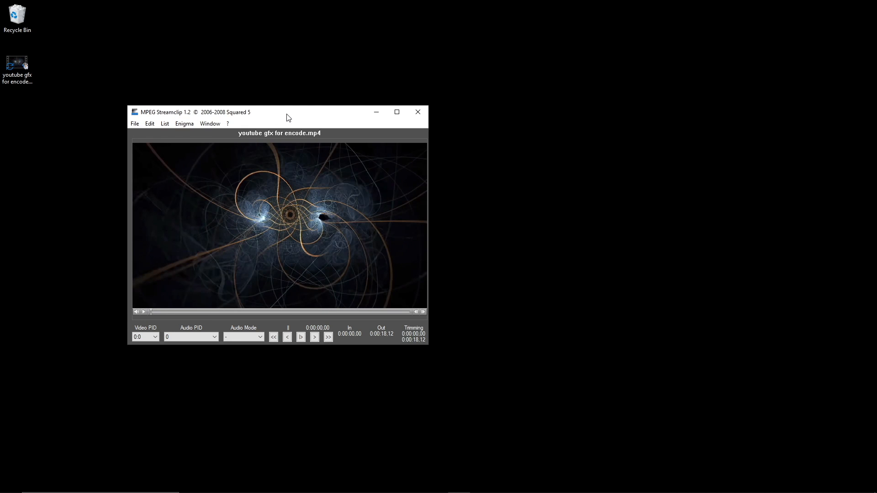
pyautogui.moveTo(288, 117); pyautogui.dragTo(293, 118)
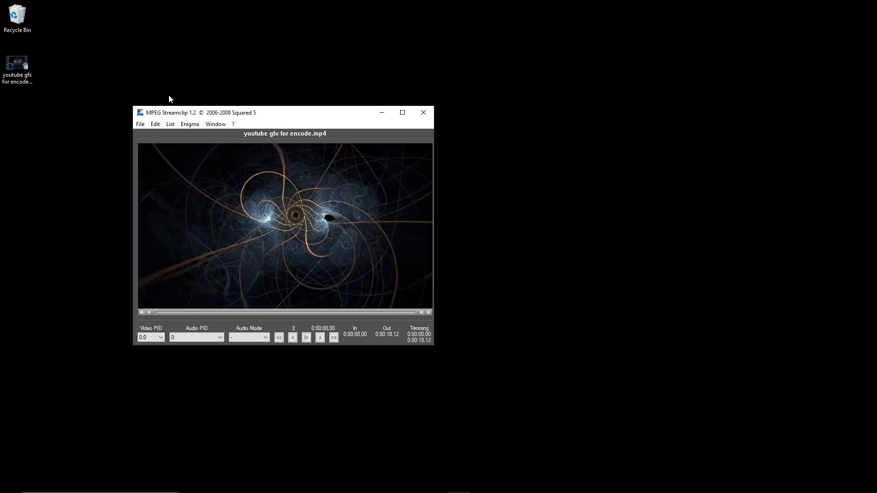
# Open the Export to QuickTime settings for the video and place the exporter dialog beside the main window.
pyautogui.click(141, 125)
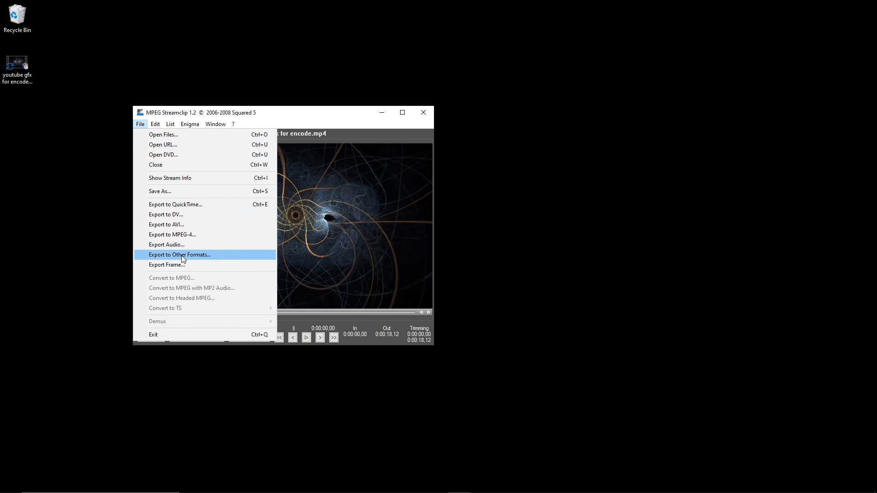
pyautogui.click(192, 206)
pyautogui.moveTo(413, 107); pyautogui.dragTo(549, 102)
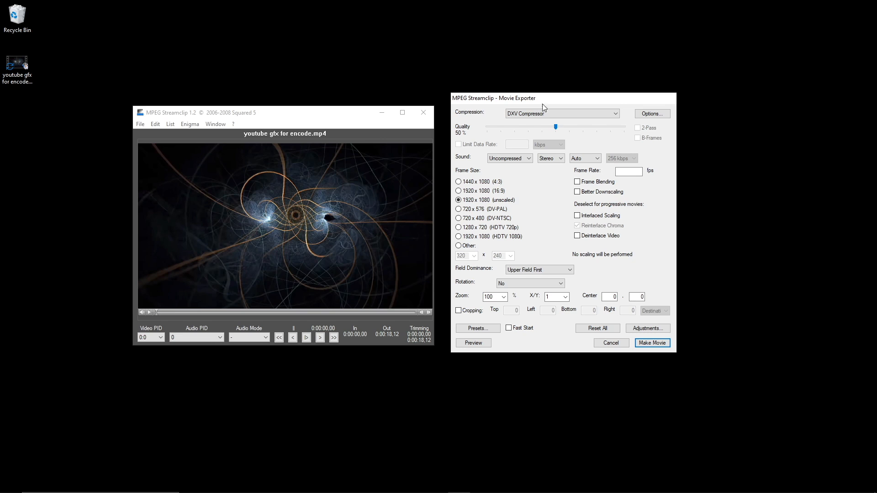
# Review the compression codecs and the DXV options, keeping DXV Compressor with its alpha channel set to ignore.
pyautogui.click(544, 114)
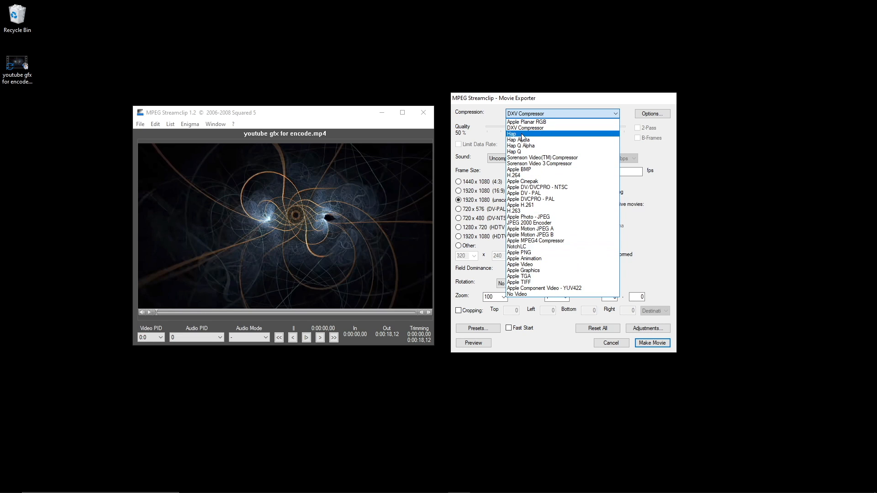
pyautogui.click(538, 106)
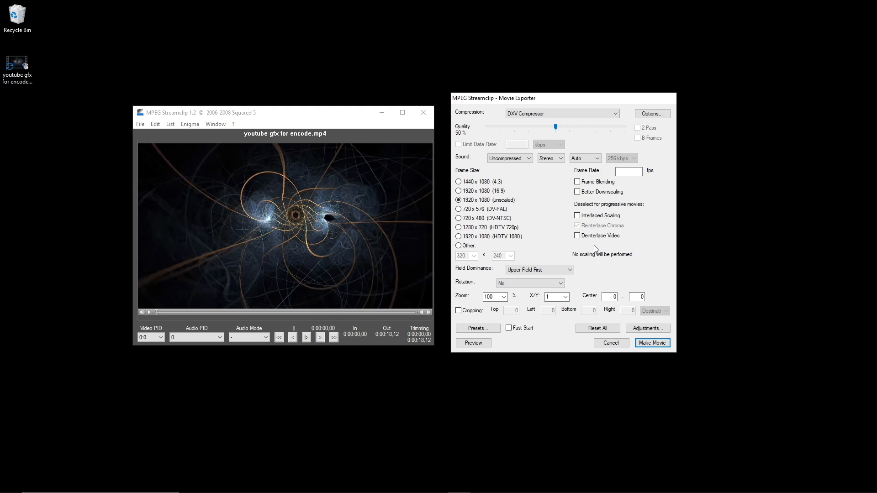
pyautogui.click(647, 115)
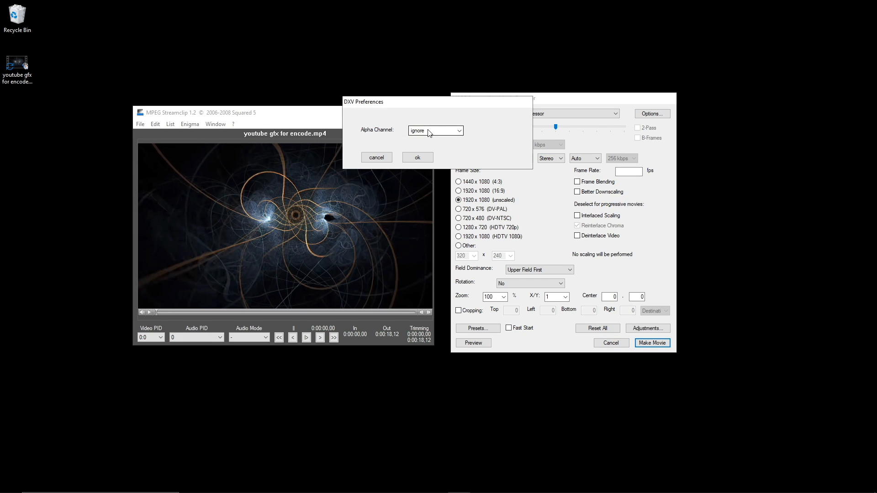
pyautogui.click(417, 157)
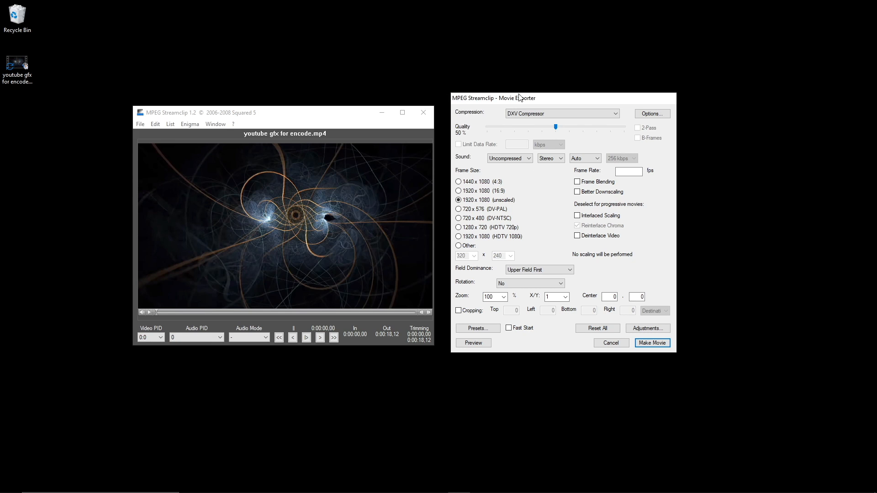
pyautogui.moveTo(518, 94); pyautogui.dragTo(522, 91)
pyautogui.click(527, 114)
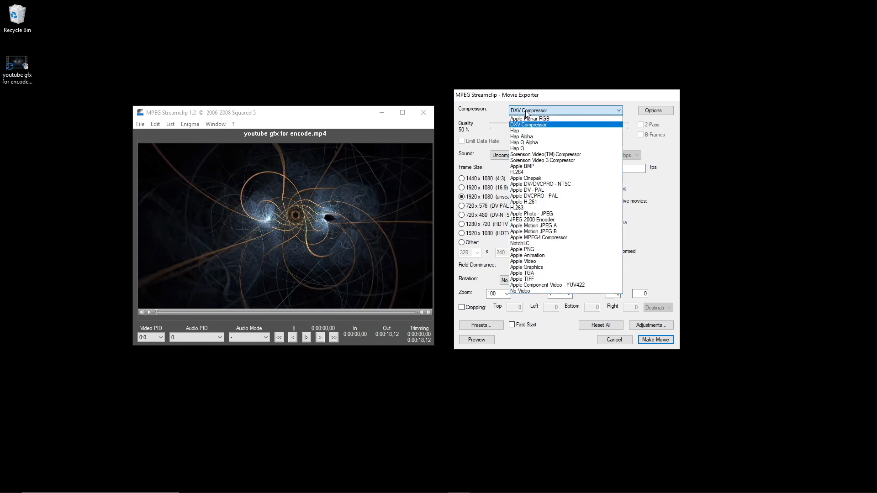
pyautogui.click(527, 114)
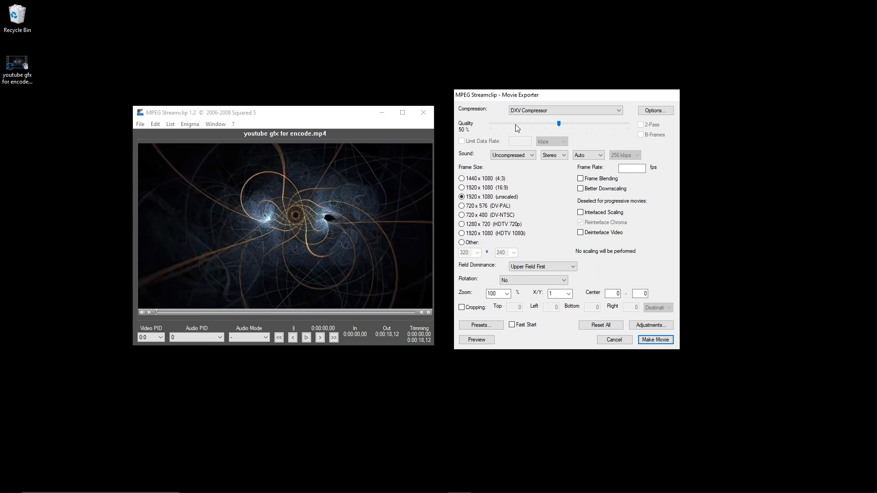
# Make the movie and save it to the Desktop as "youtube gfx for encode.mov".
pyautogui.click(658, 340)
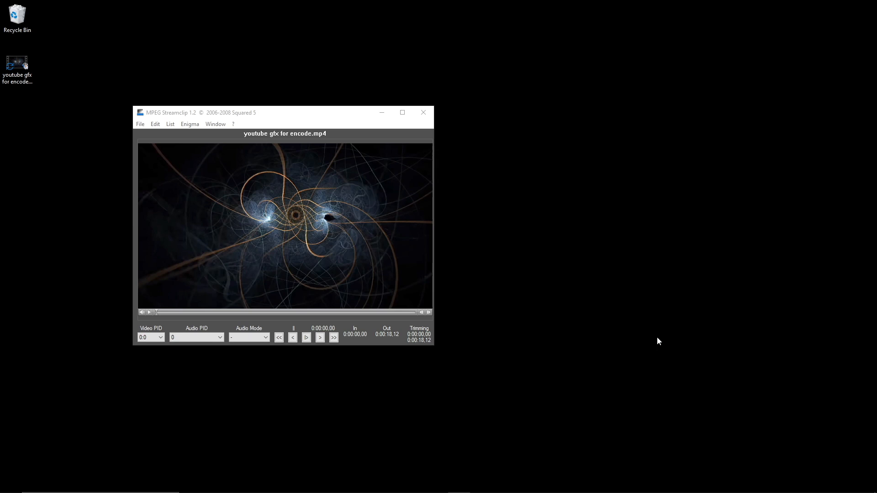
pyautogui.moveTo(399, 136); pyautogui.dragTo(628, 101)
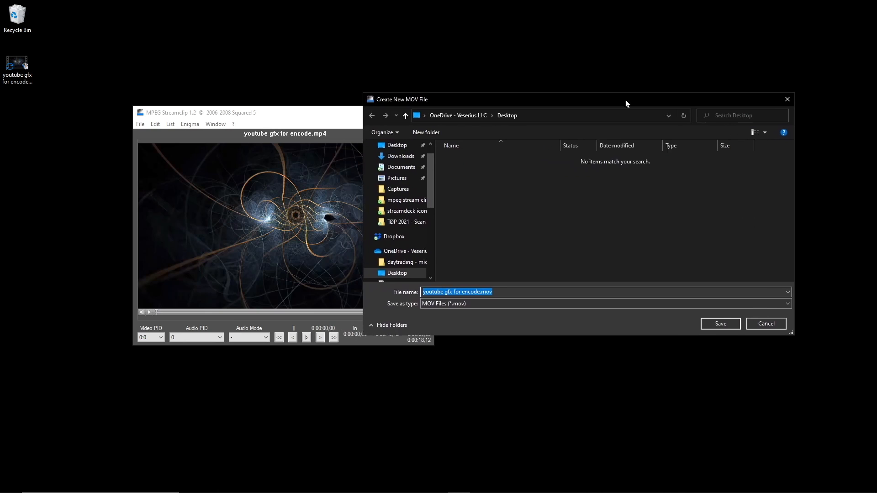
pyautogui.click(719, 328)
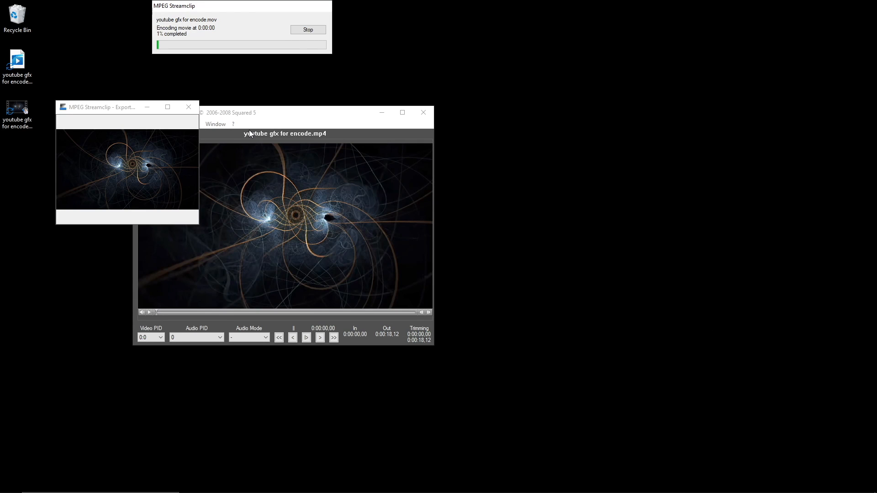
# Move the main MPEG Streamclip window clear of the export preview and bring the encoding progress window forward.
pyautogui.click(261, 115)
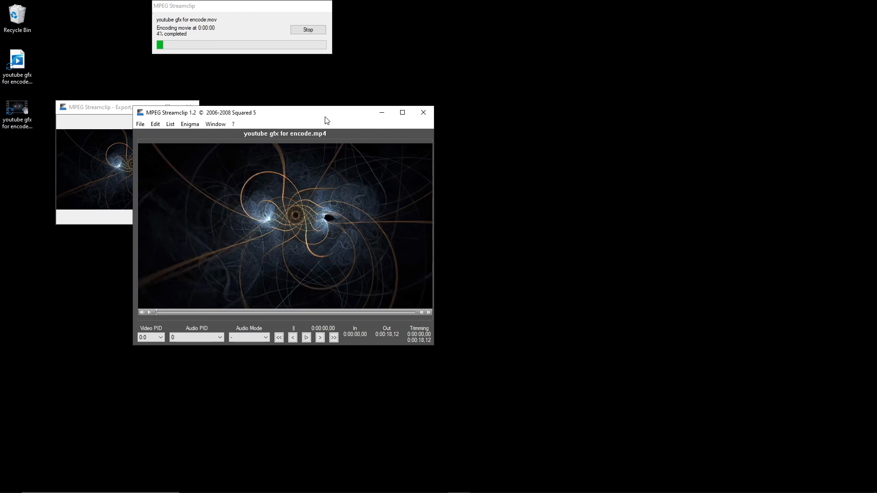
pyautogui.moveTo(325, 116); pyautogui.dragTo(448, 136)
pyautogui.click(202, 112)
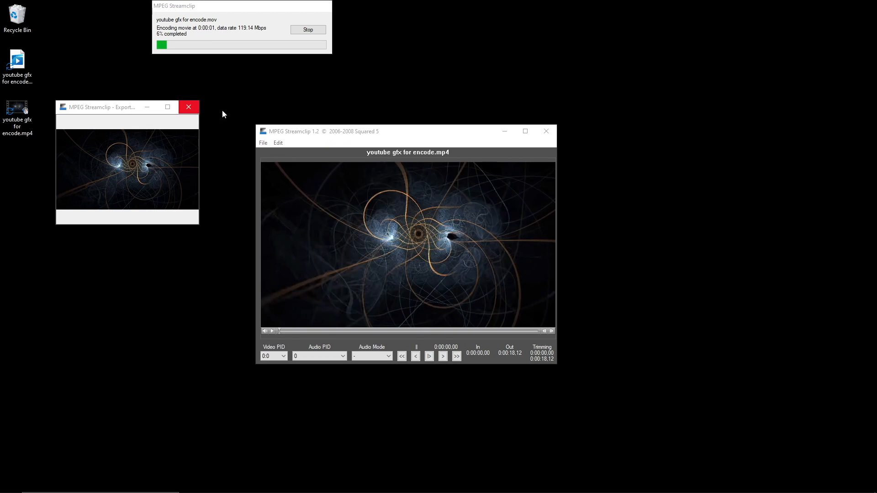
pyautogui.click(221, 12)
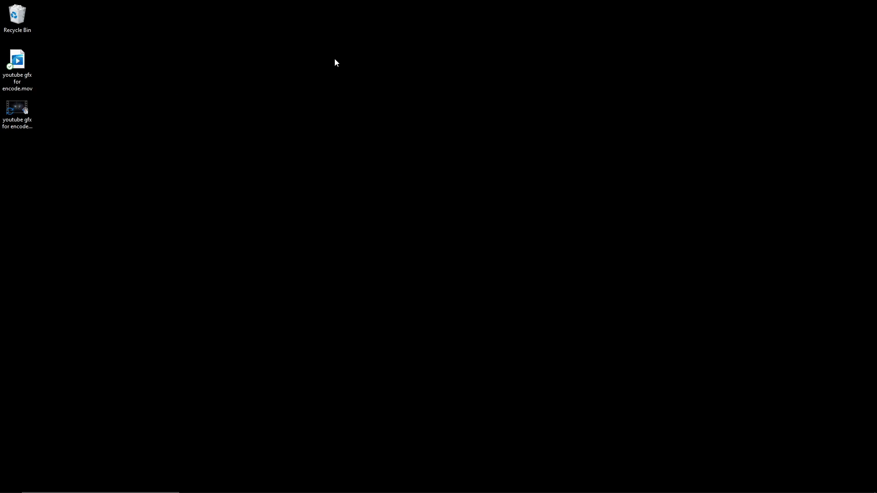
# Check the file type, size and length of "youtube gfx for encode.mov" on the desktop.
pyautogui.click(21, 65)
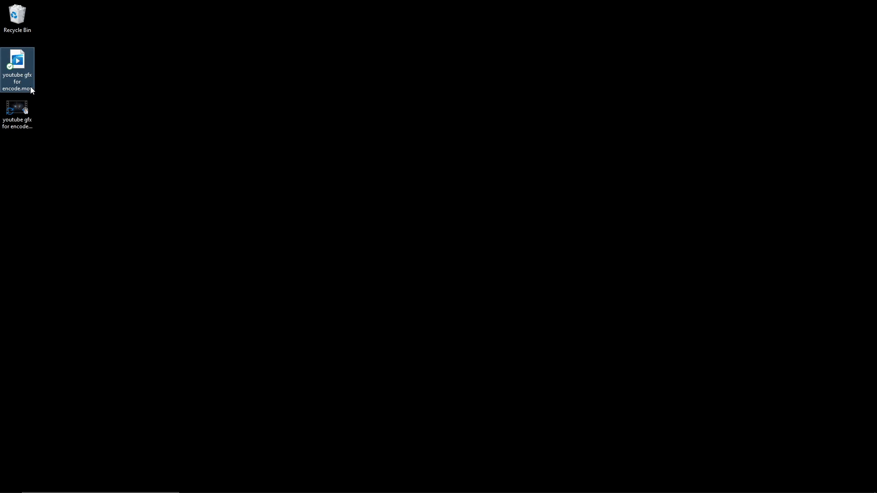
pyautogui.moveTo(28, 90)
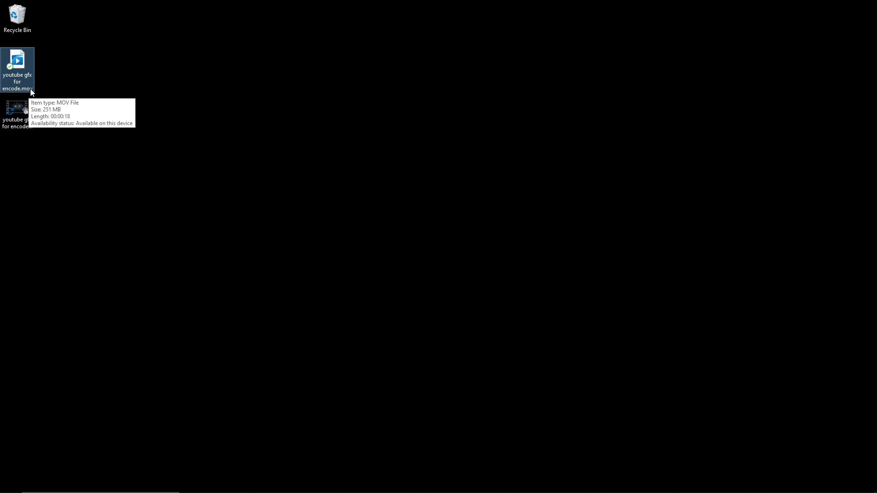
pyautogui.click(66, 75)
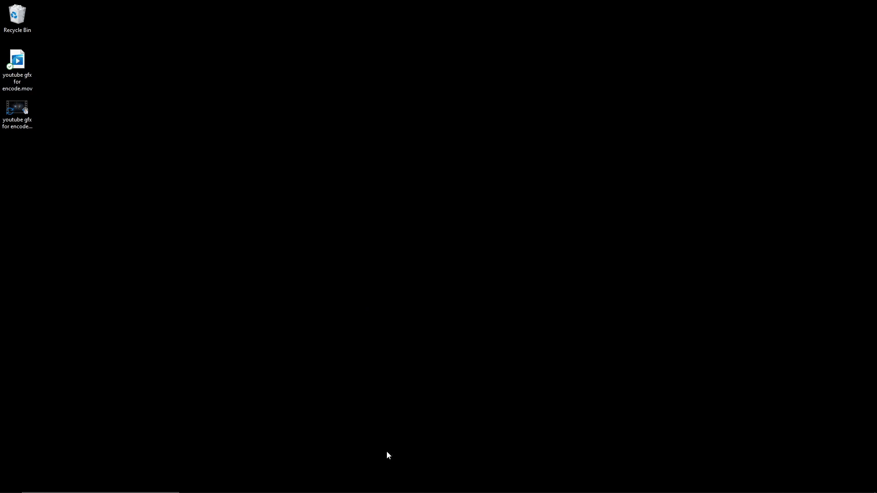
# Switch to d3manager, open the start project's folder and place the folder window clear of the desktop files.
pyautogui.moveTo(392, 490)
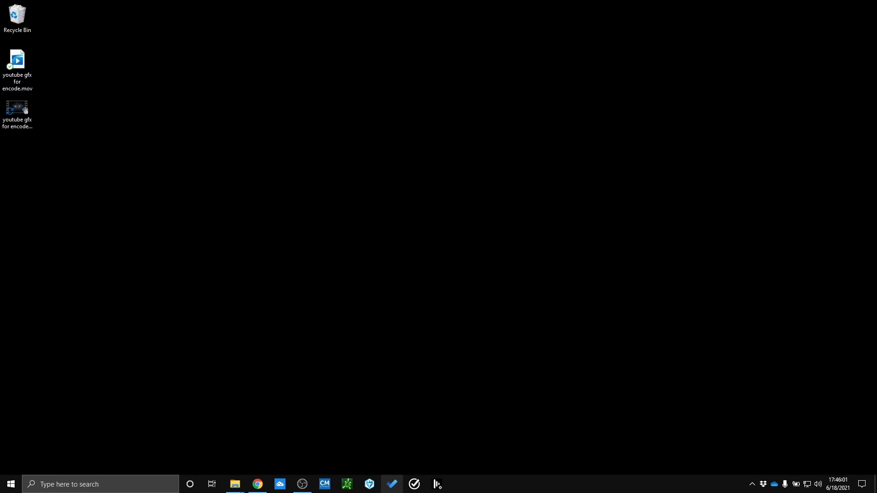
pyautogui.click(437, 485)
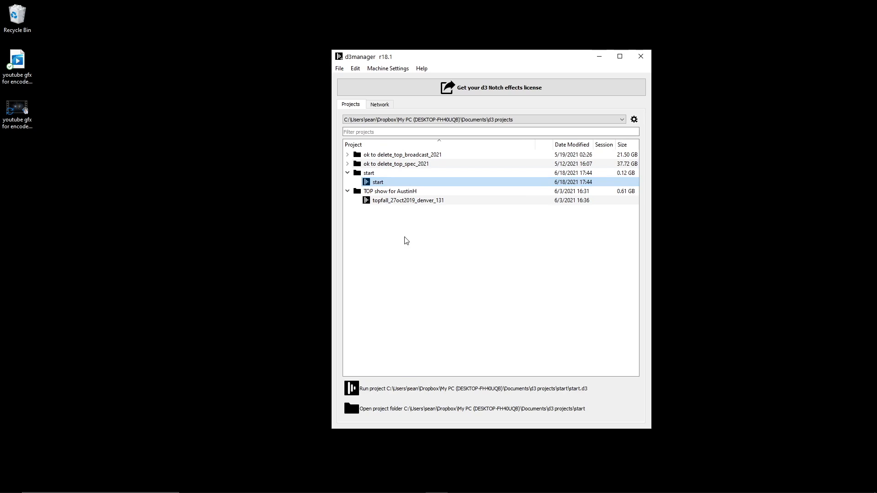
pyautogui.click(401, 411)
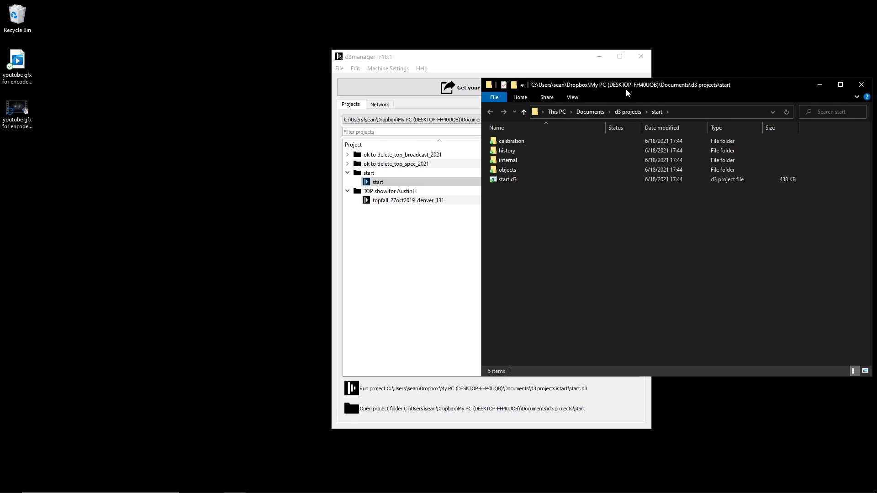
pyautogui.moveTo(628, 90); pyautogui.dragTo(551, 39)
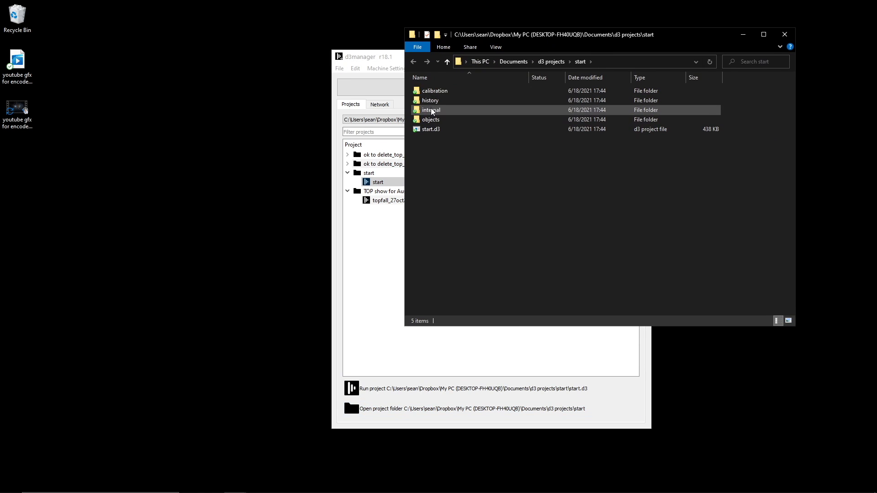
# Copy "youtube gfx for encode.mov" from the desktop into the project's objects\VideoFile folder using TeraCopy.
pyautogui.doubleClick(436, 120)
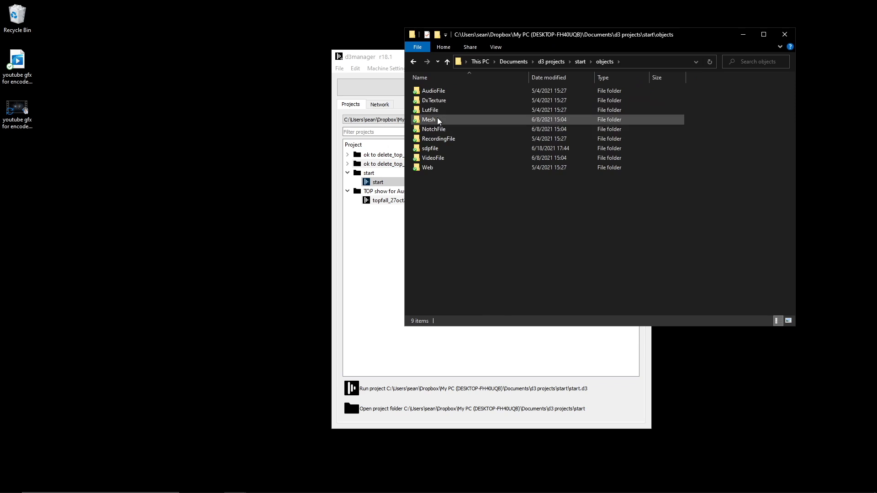
pyautogui.doubleClick(433, 159)
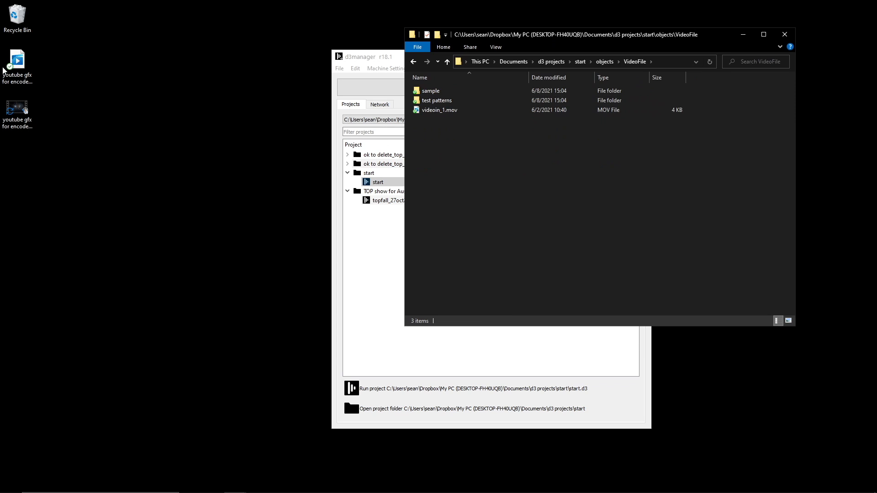
pyautogui.moveTo(14, 64); pyautogui.dragTo(465, 152)
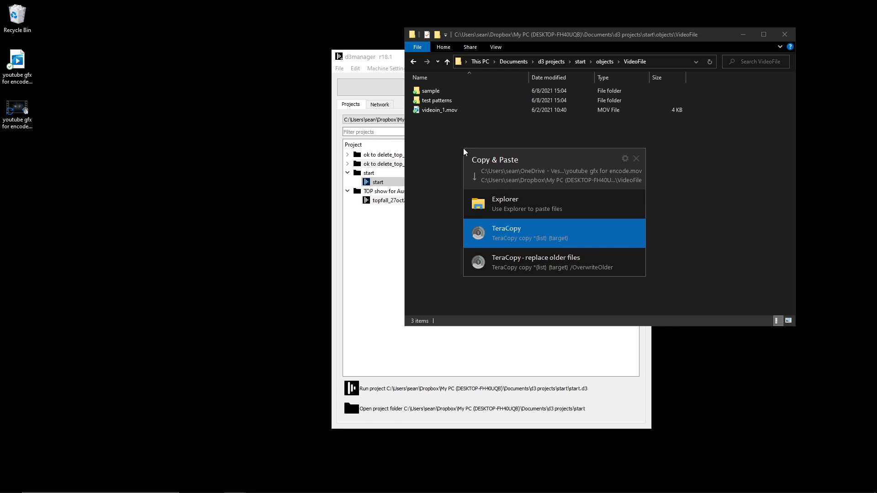
pyautogui.click(538, 229)
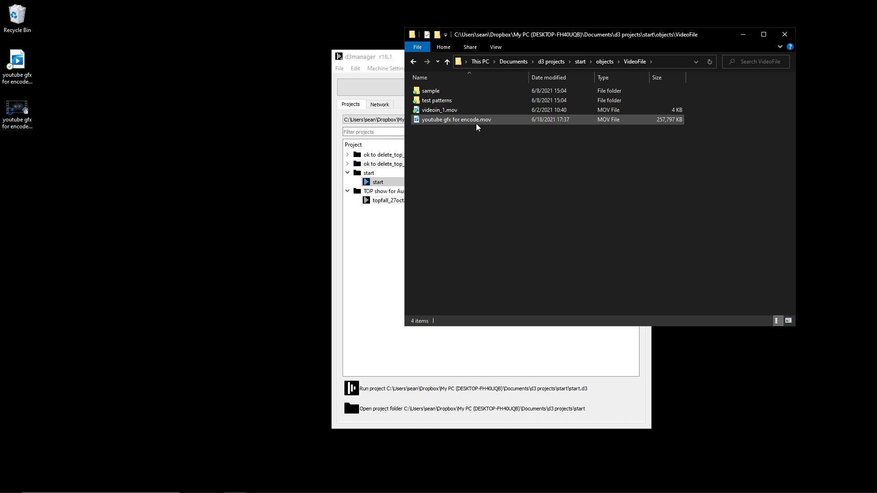
# Return to d3manager and open the start project in Assistance Mode.
pyautogui.click(375, 274)
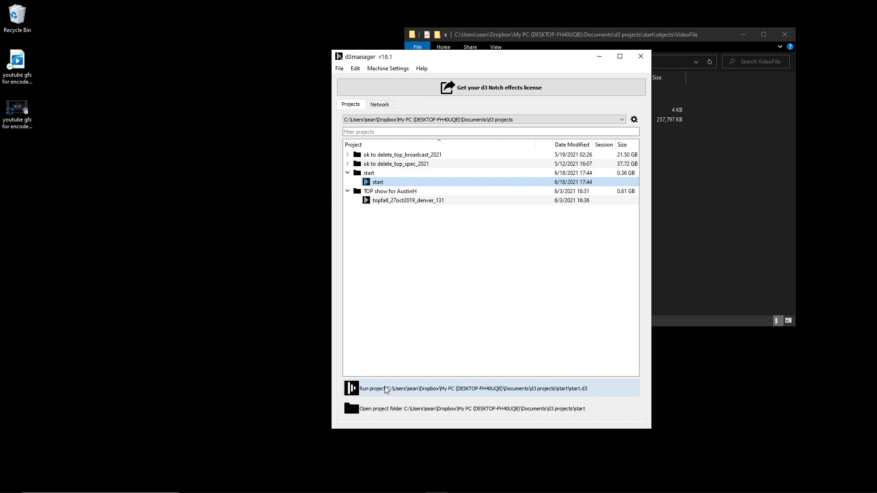
pyautogui.click(423, 69)
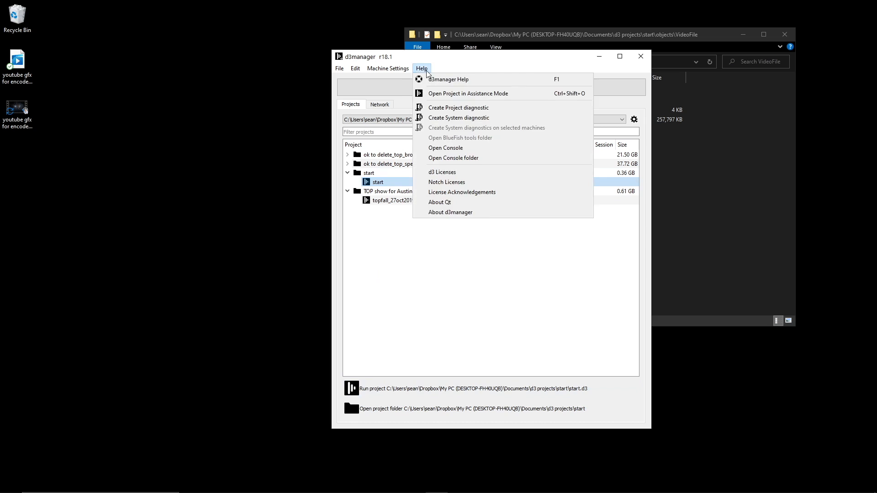
pyautogui.click(437, 94)
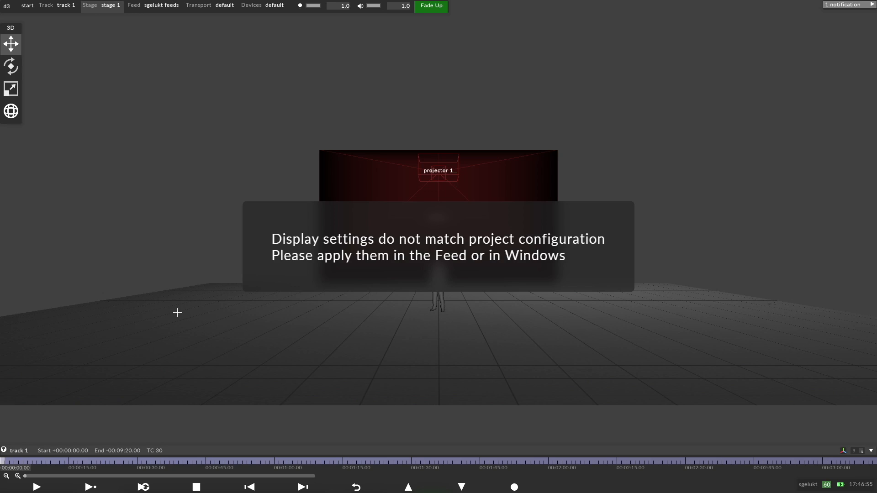
# Add a Video layer at the beginning of track 1.
pyautogui.rightClick(2, 462)
pyautogui.write('vi')
pyautogui.press('Return')
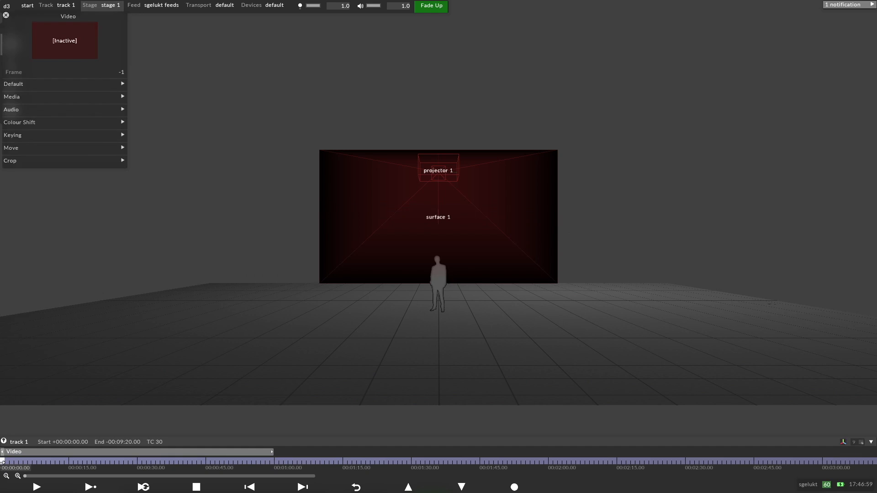
# Expand the Video layer's Default and Media settings and assign "youtube gfx for encode.mov" as its video.
pyautogui.click(43, 84)
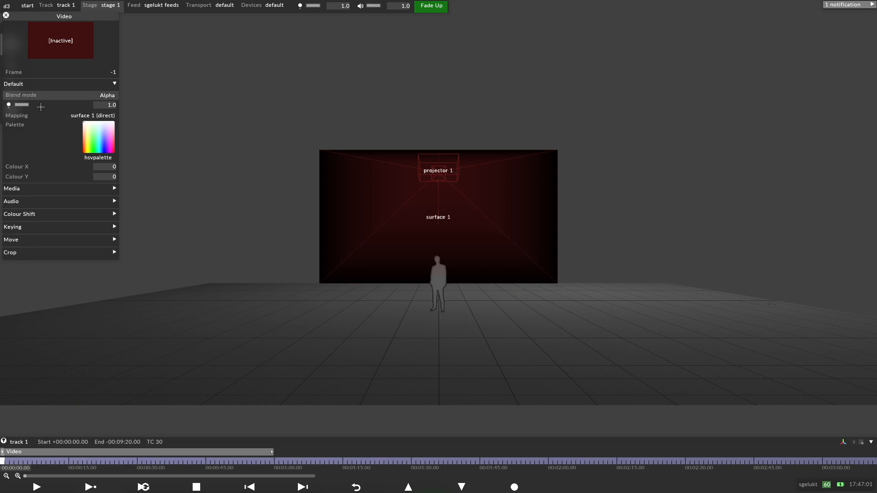
pyautogui.click(32, 188)
pyautogui.click(65, 199)
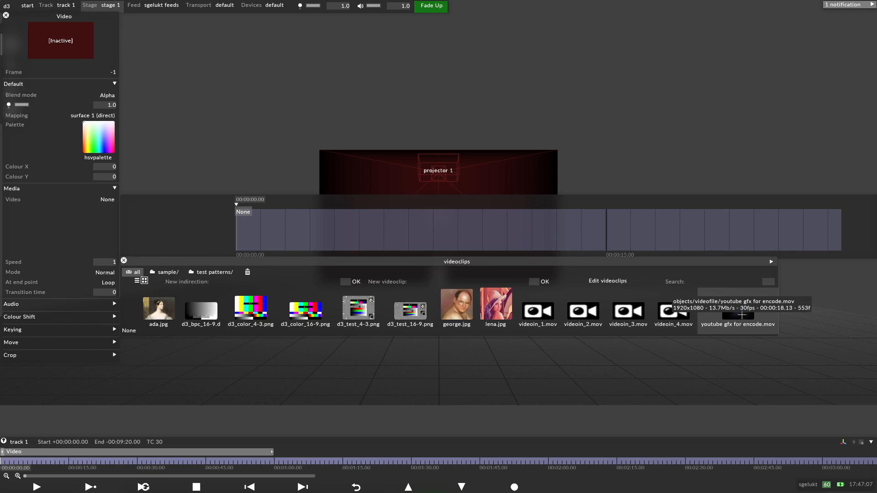
pyautogui.click(741, 315)
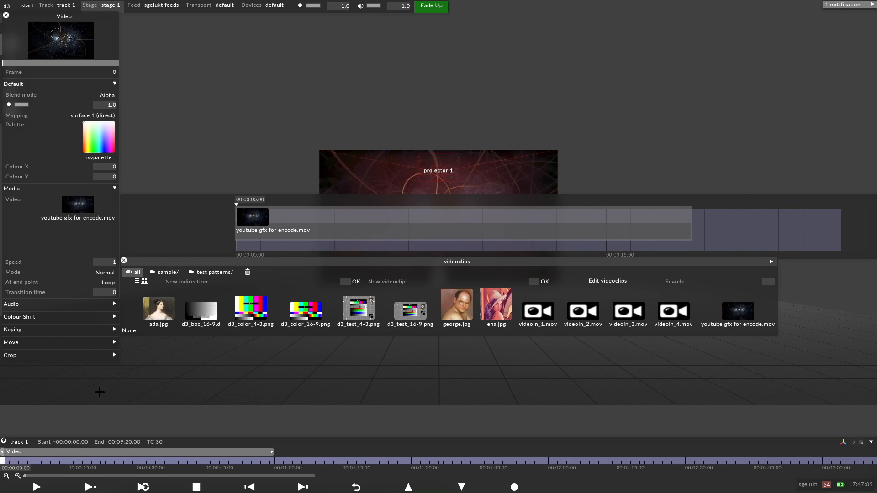
# Fit the Video layer to its contents on the timeline and close the layer editors.
pyautogui.rightClick(36, 452)
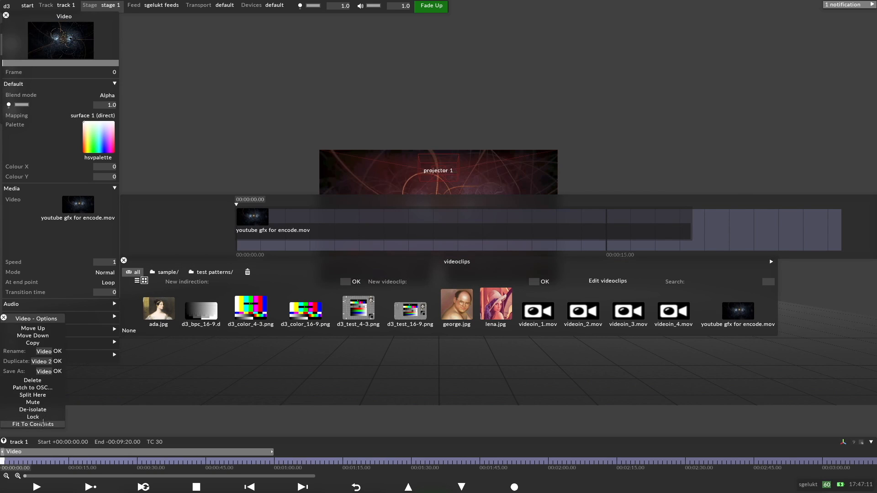
pyautogui.click(43, 424)
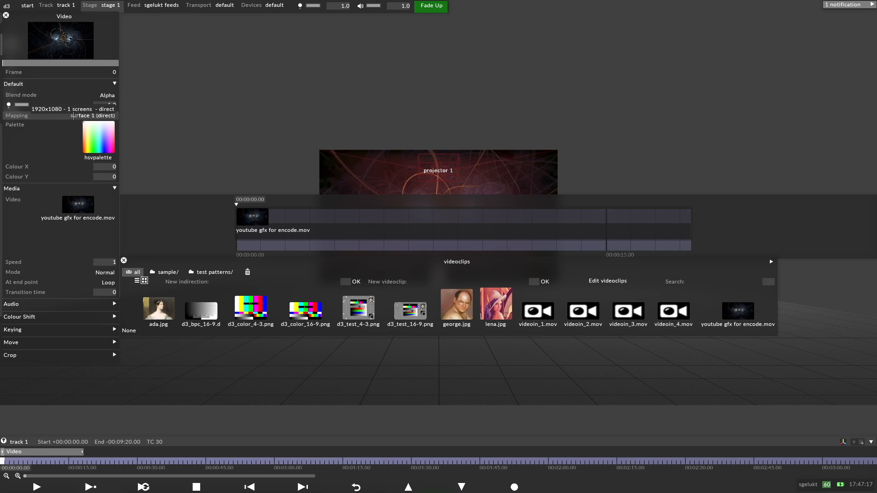
pyautogui.press('Escape')
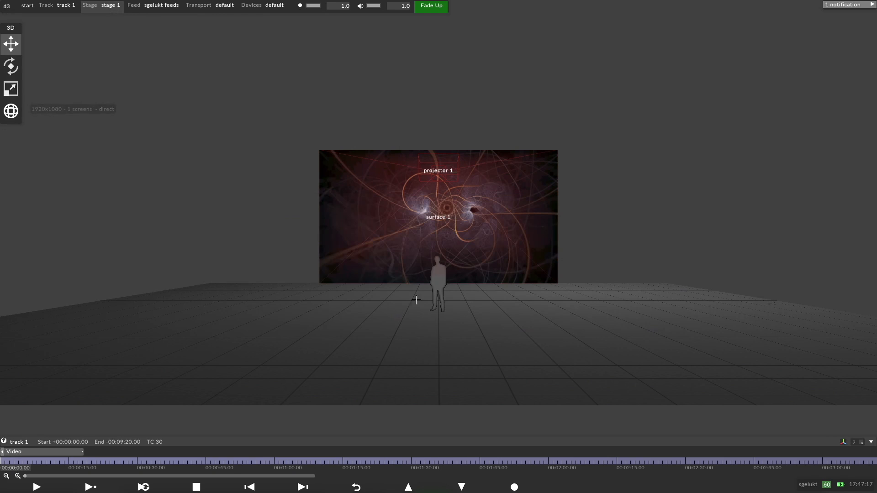
# Split track 1 at the end of the Video layer, 00:00:18.00, and loop playback of the first section.
pyautogui.click(84, 461)
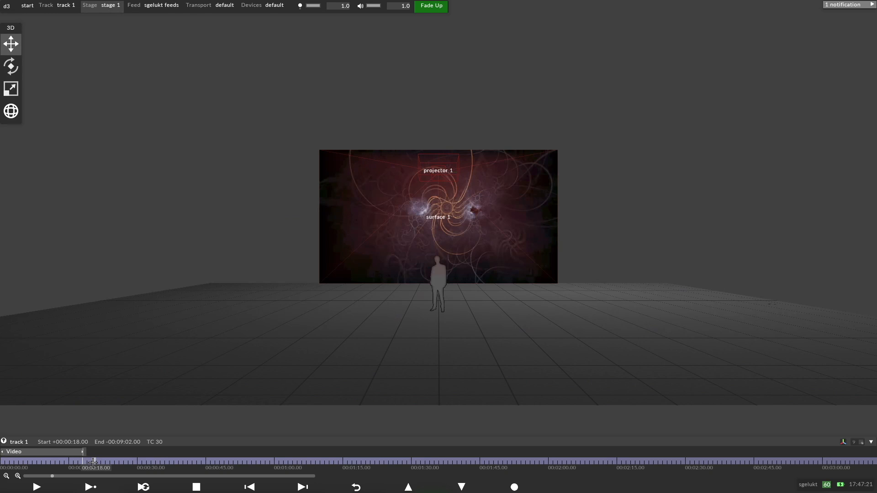
pyautogui.click(92, 462)
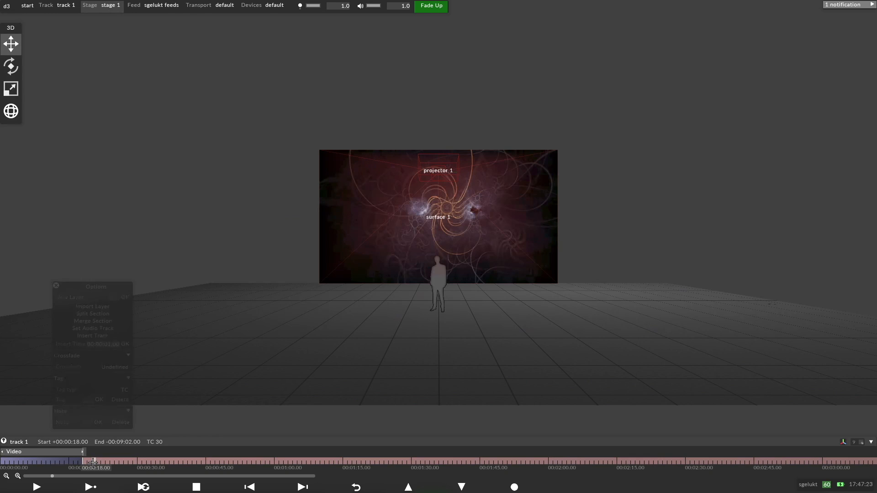
pyautogui.moveTo(82, 462); pyautogui.dragTo(24, 462)
pyautogui.click(144, 487)
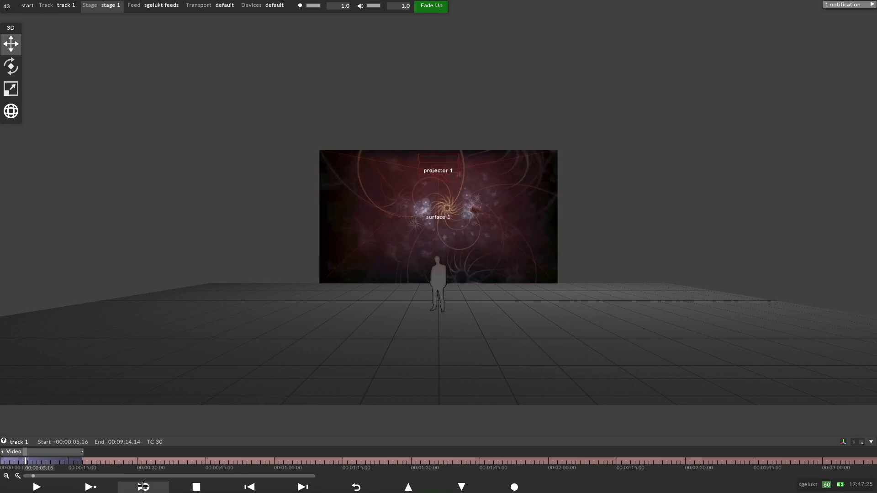
# Examine the looping clip on surface 1 in the 3D stage from closer, farther and slightly angled viewpoints.
pyautogui.scroll(3, 357, 232)
pyautogui.scroll(2, 358, 232)
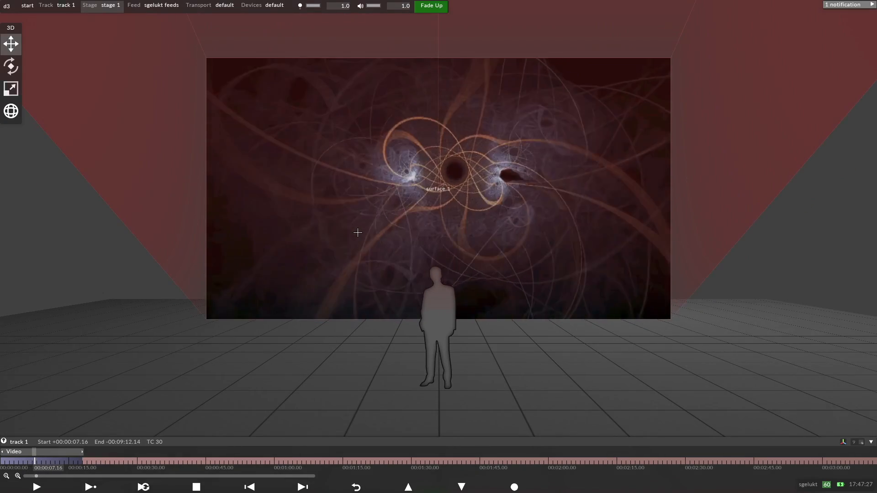
pyautogui.scroll(-3, 357, 228)
pyautogui.scroll(1, 362, 212)
pyautogui.moveTo(361, 212)
pyautogui.mouseDown()
pyautogui.moveTo(415, 197)
pyautogui.moveTo(554, 193)
pyautogui.moveTo(342, 229)
pyautogui.moveTo(356, 193)
pyautogui.moveTo(368, 192)
pyautogui.moveTo(362, 204)
pyautogui.moveTo(317, 200)
pyautogui.moveTo(366, 194)
pyautogui.moveTo(378, 201)
pyautogui.moveTo(361, 199)
pyautogui.moveTo(366, 194)
pyautogui.moveTo(365, 202)
pyautogui.mouseUp()
pyautogui.scroll(-5, 365, 201)
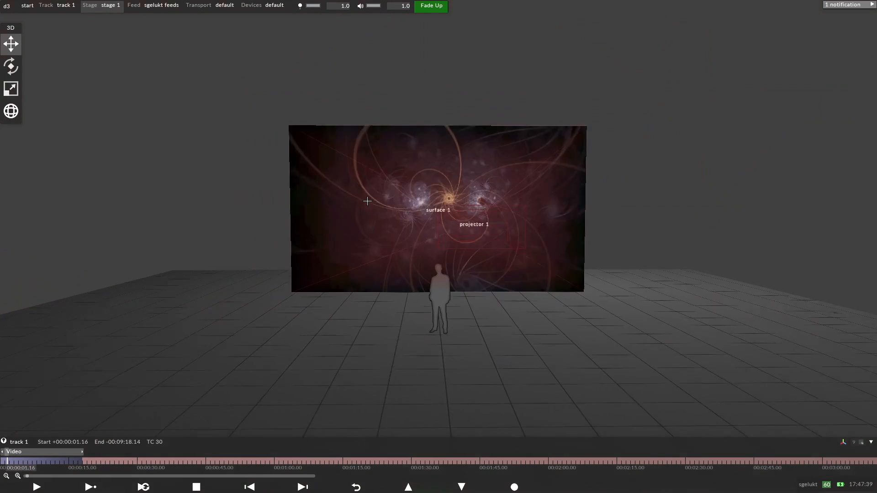